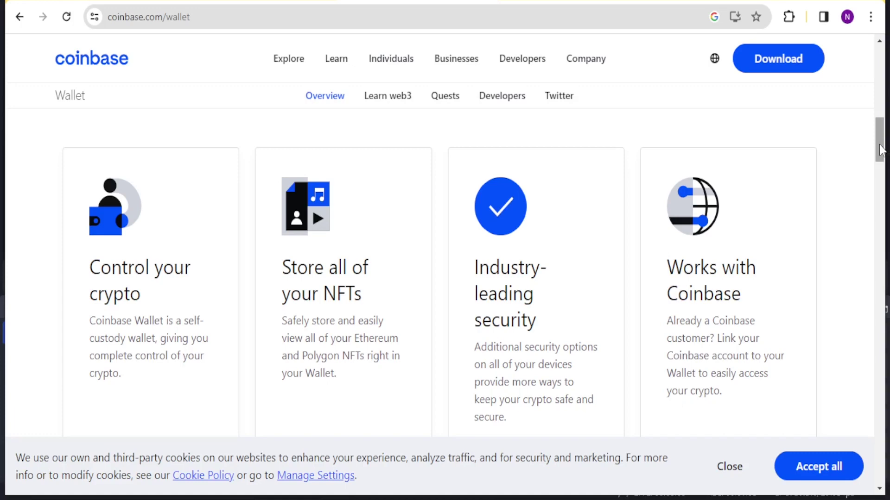
Go to the Coinbase Wallet downloads page and pick the Chrome extension version
left_click_drag(880, 152, 879, 160)
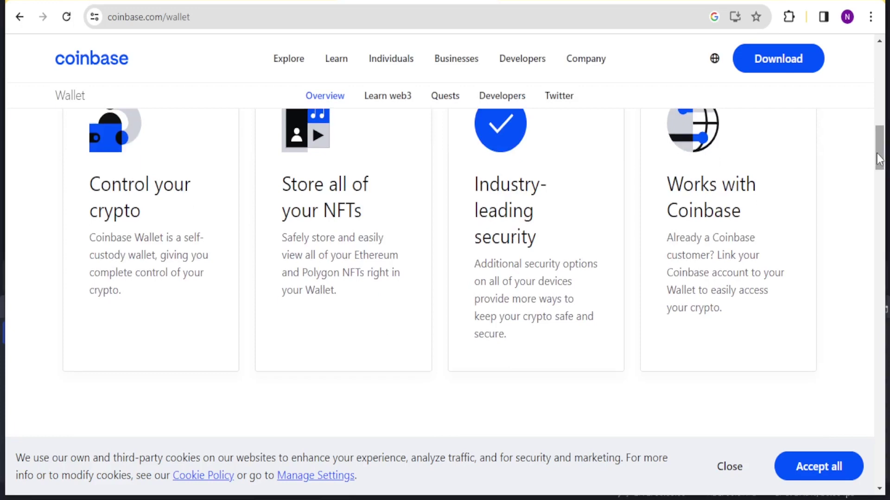
left_click_drag(879, 160, 881, 79)
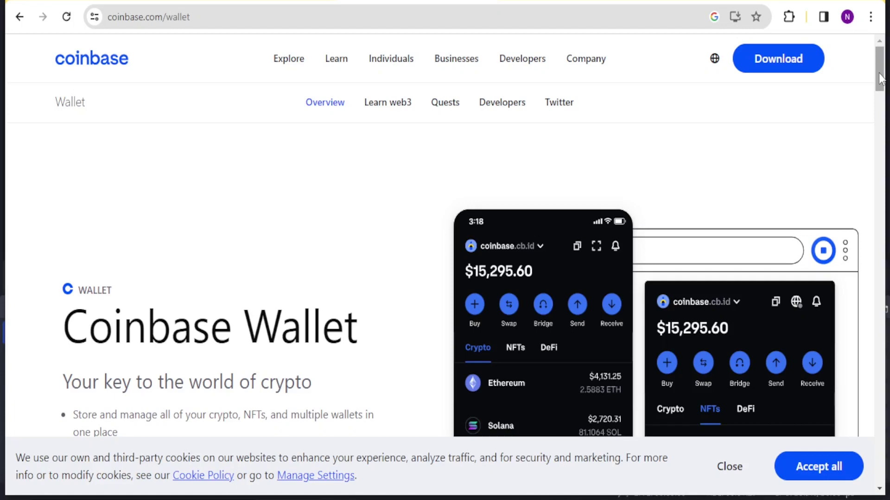
left_click_drag(880, 79, 880, 79)
left_click_drag(882, 72, 882, 90)
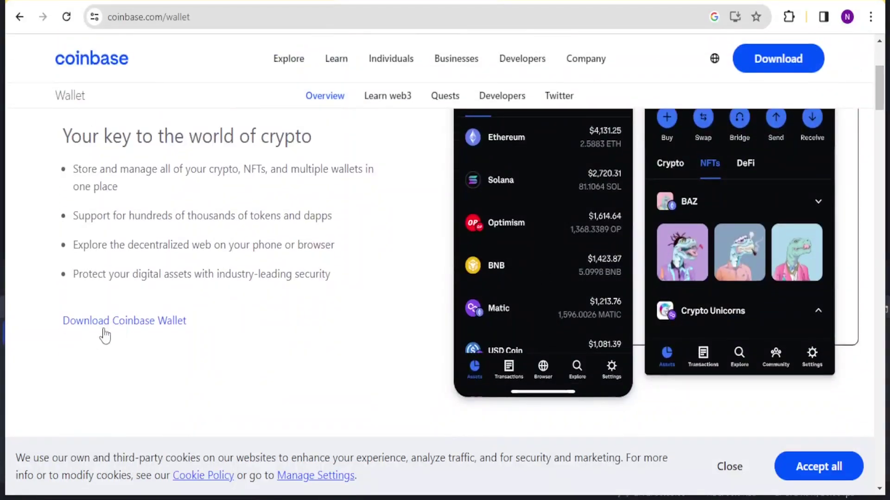
left_click(135, 322)
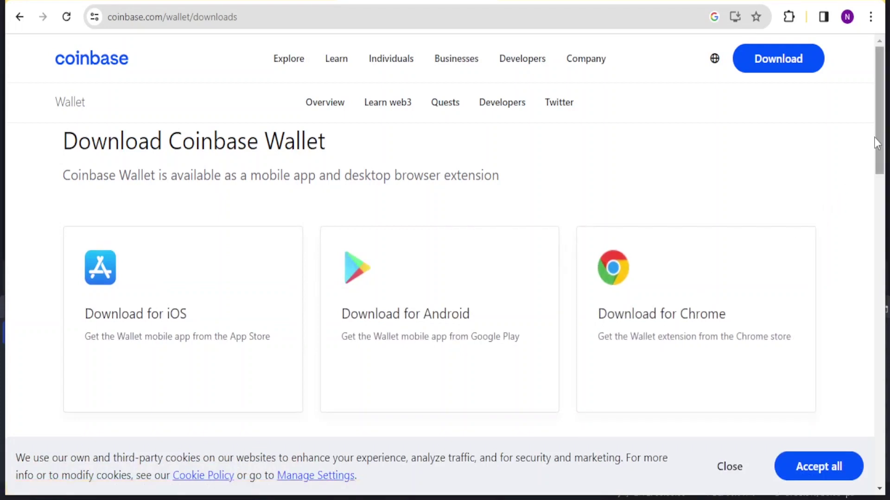
mouse_move(882, 139)
left_mouse_down()
mouse_move(883, 179)
mouse_move(883, 144)
left_mouse_up()
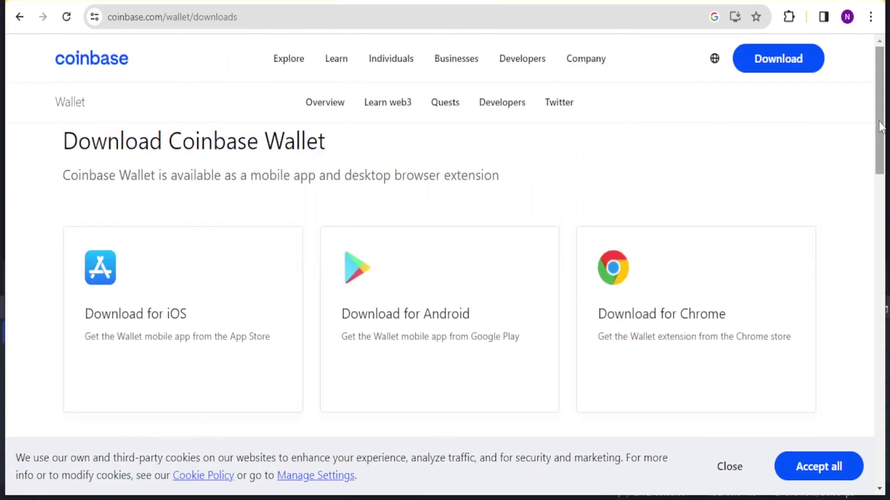
left_click(690, 299)
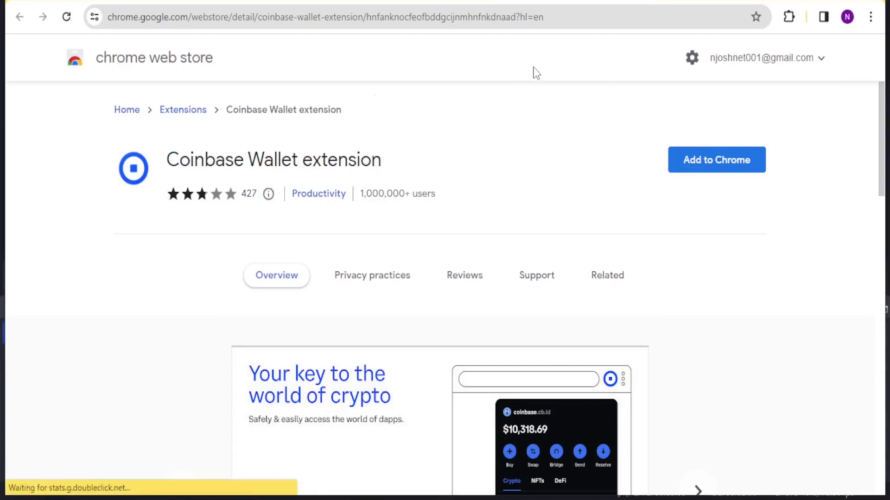
Add the Coinbase Wallet extension to Chrome and pin it to the toolbar
left_click(685, 163)
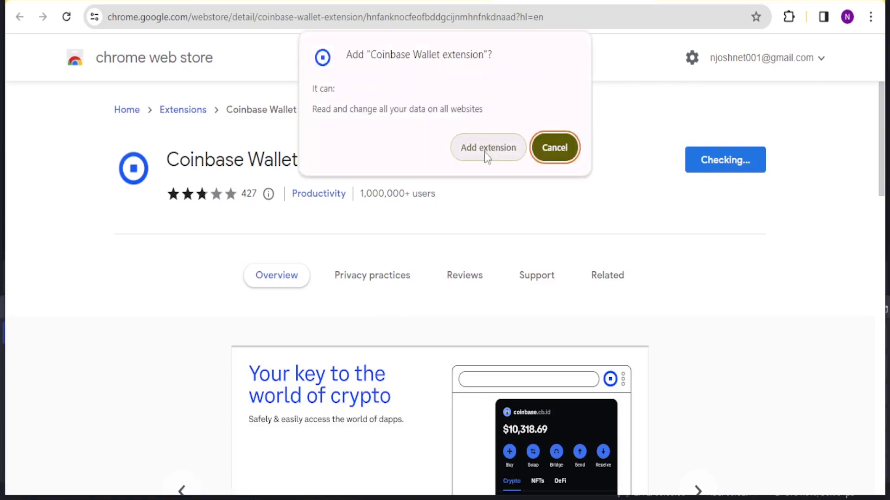
left_click(484, 151)
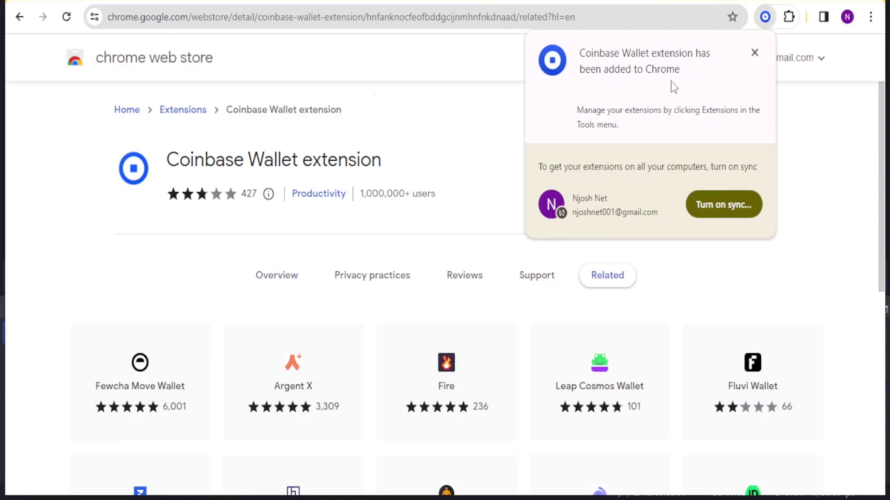
right_click(766, 22)
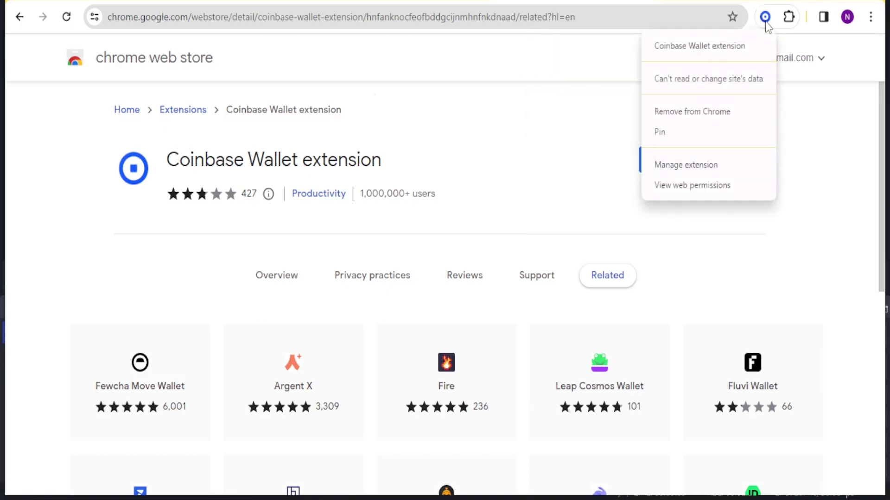
left_click(670, 138)
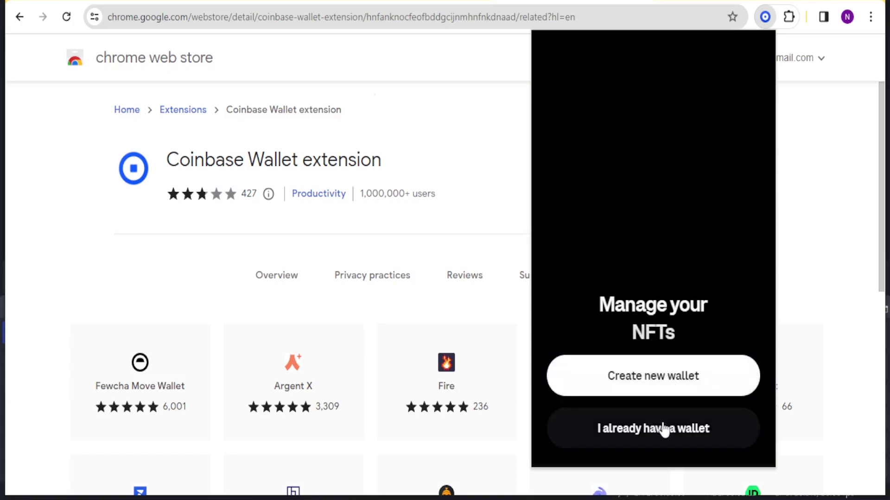
Choose 'Create new wallet' in the Coinbase Wallet extension
left_click(685, 386)
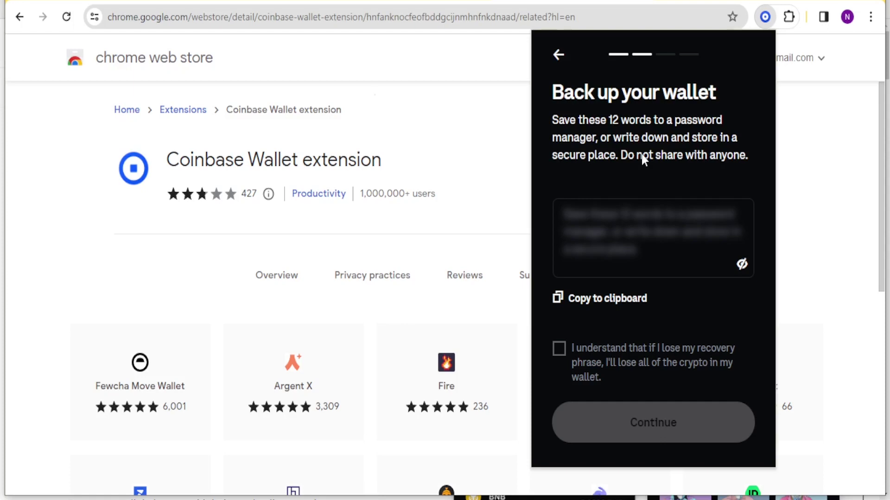
Unblur and copy the 12-word recovery phrase, acknowledge the loss warning, and continue
left_click(742, 265)
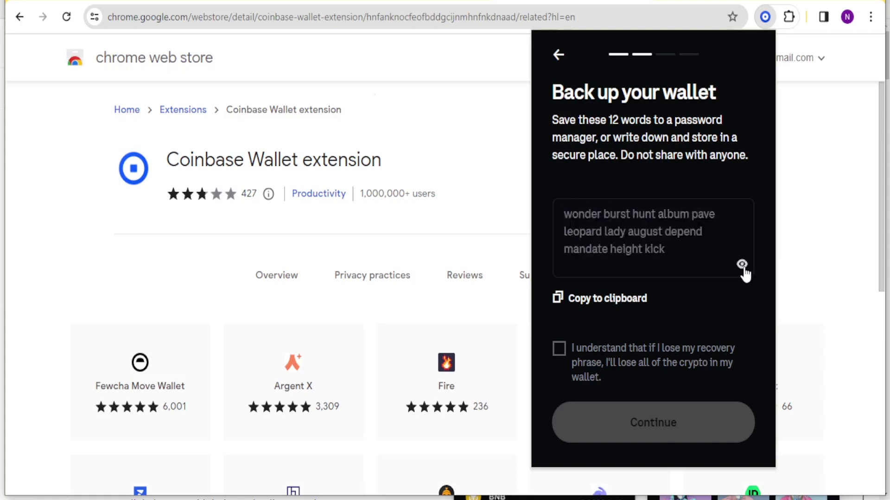
left_click(563, 299)
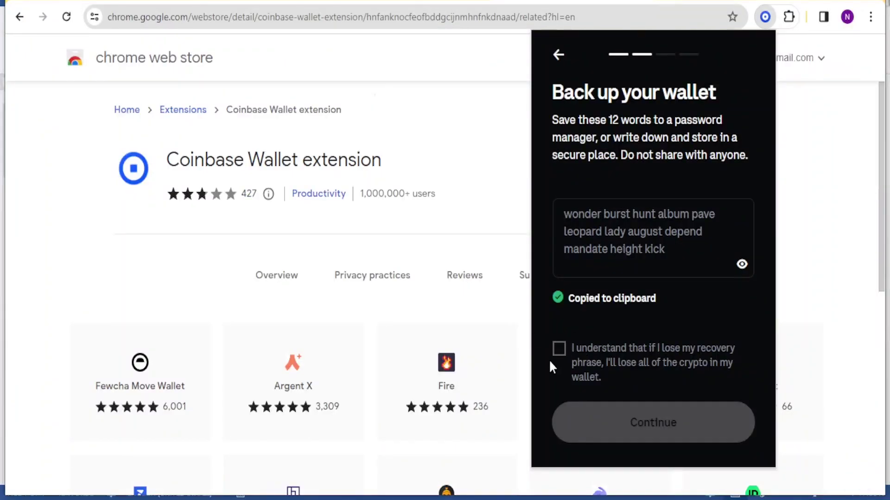
left_click(559, 351)
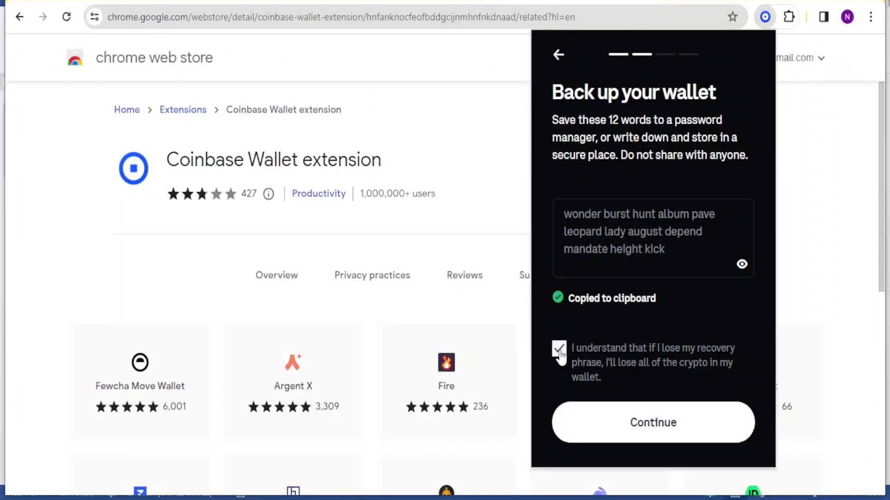
left_click(602, 427)
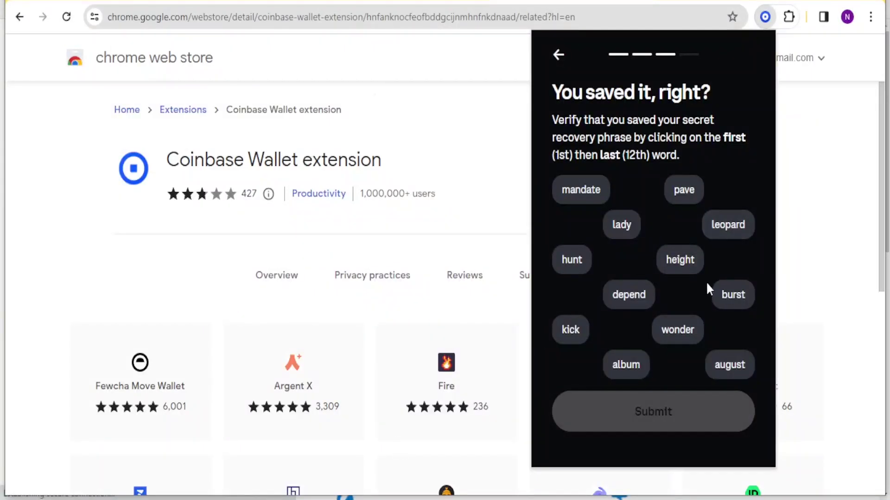
Verify the recovery phrase by selecting its first and 12th words
left_click(685, 332)
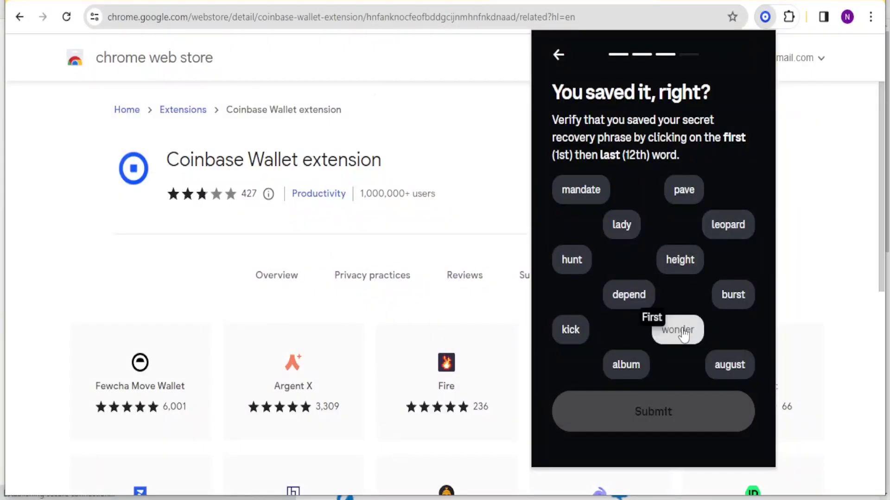
left_click(583, 336)
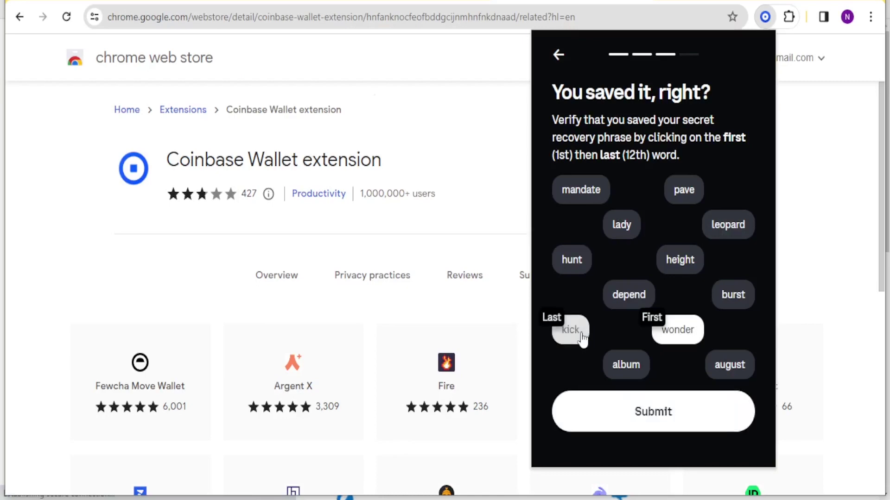
left_click(610, 420)
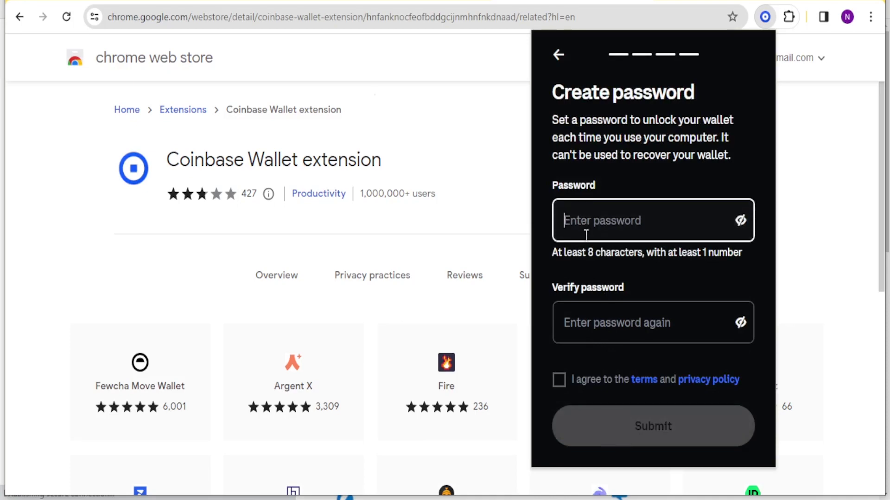
Enter the wallet password twice, agree to the terms, and skip claiming a username
key("ctrl+v")
key("Tab")
key("ctrl+v")
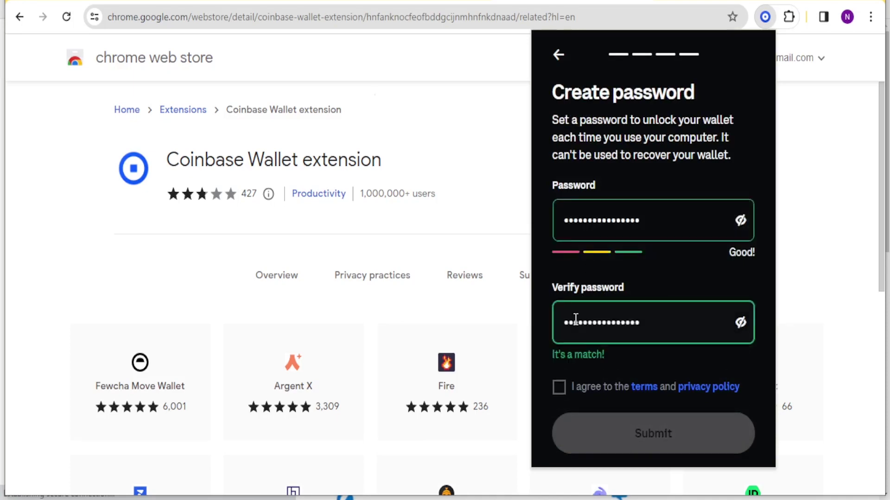
left_click(558, 385)
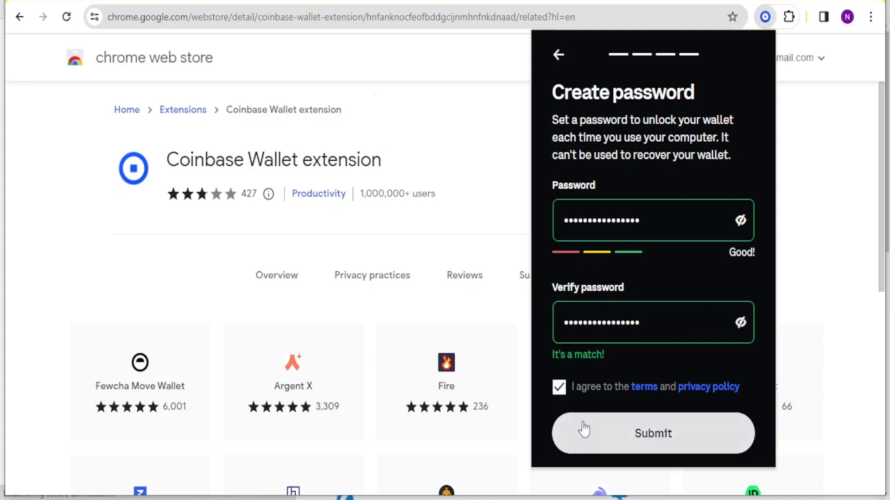
left_click(588, 431)
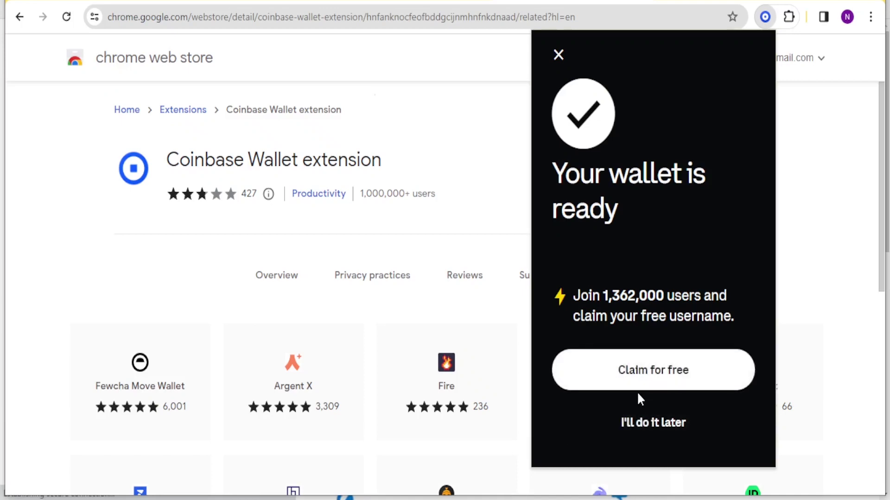
left_click(643, 426)
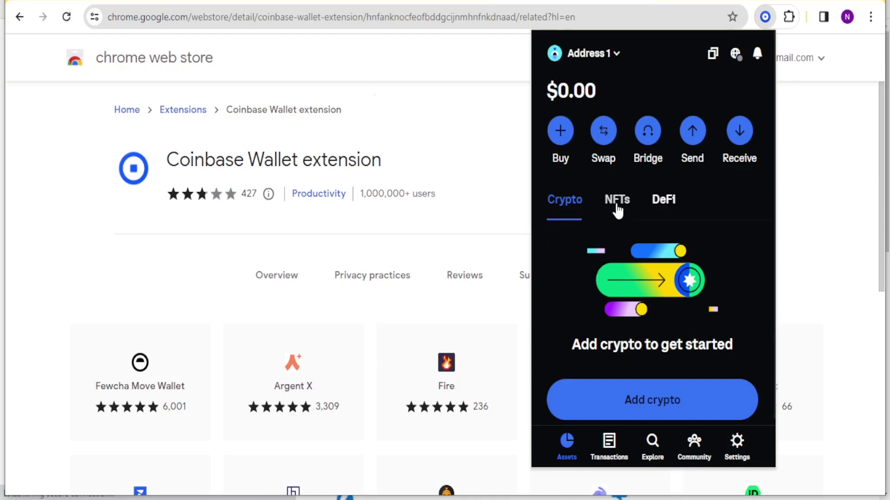
left_click(613, 208)
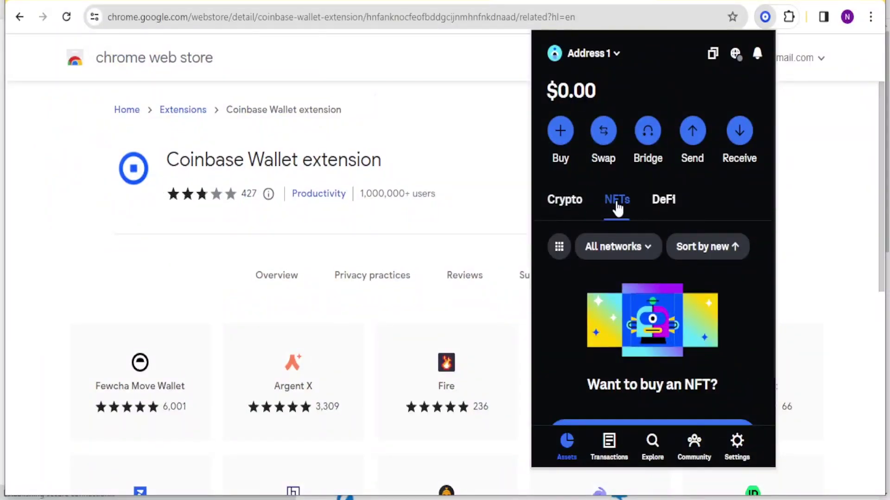
scroll(637, 266, "down", 2)
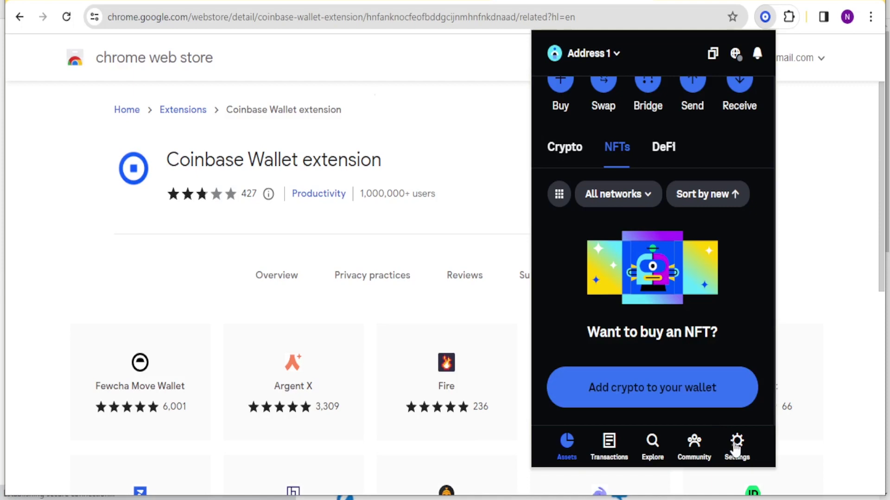
Go to Settings and open Appearance under the Display section
left_click(737, 445)
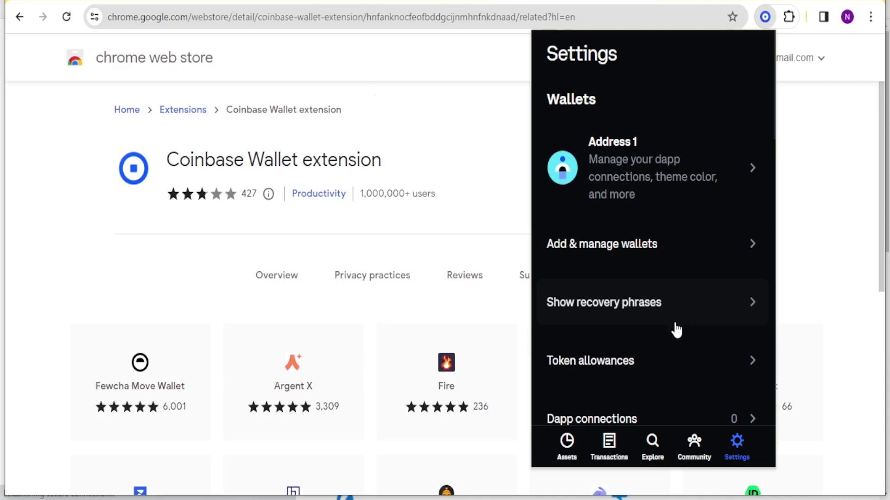
scroll(667, 357, "down", 4)
scroll(668, 358, "up", 3)
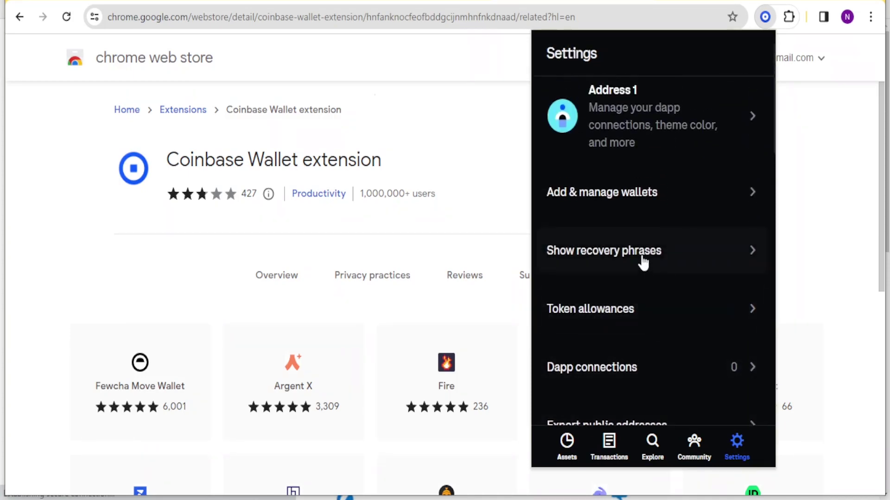
scroll(642, 361, "down", 3)
scroll(642, 361, "down", 6)
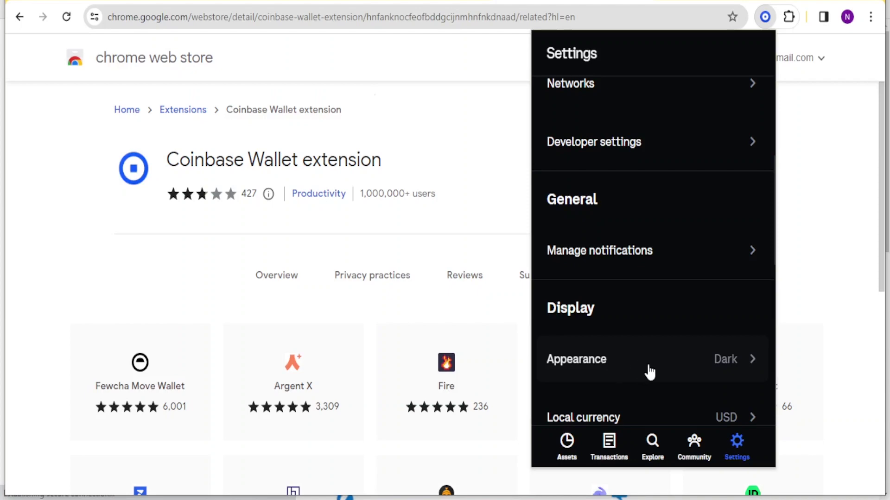
left_click(723, 364)
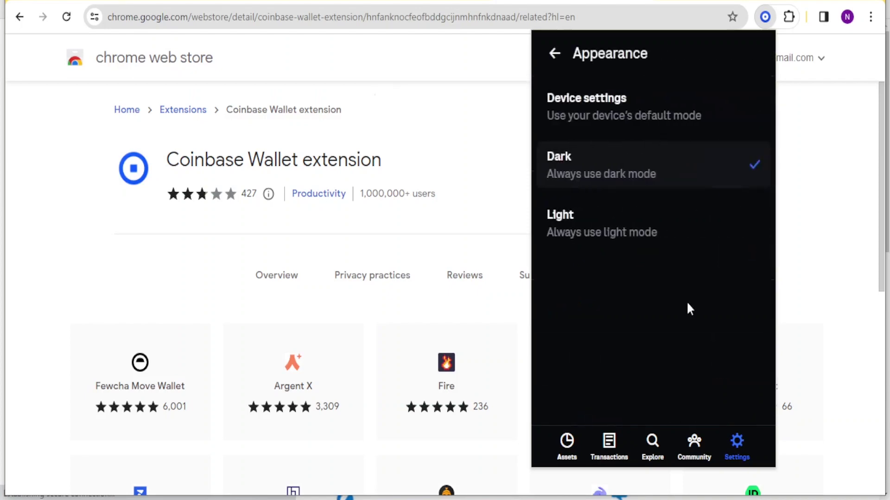
Switch the wallet theme to Light, then back to Dark
left_click(598, 224)
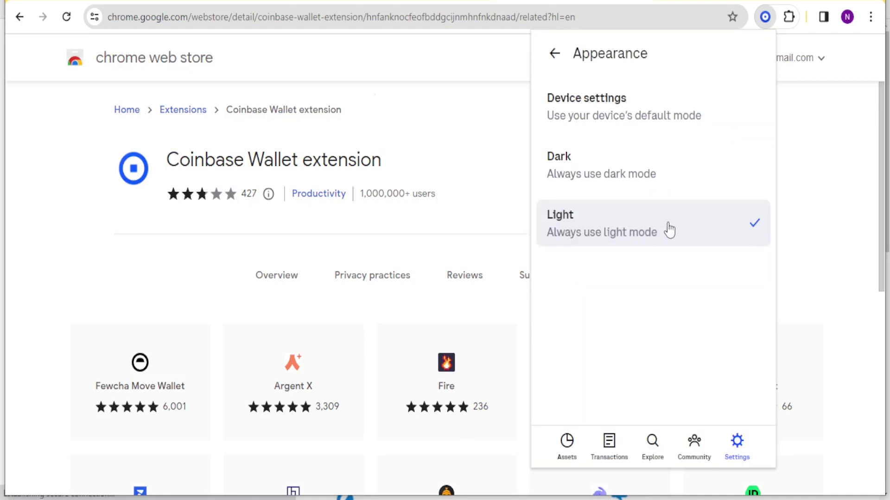
left_click(640, 178)
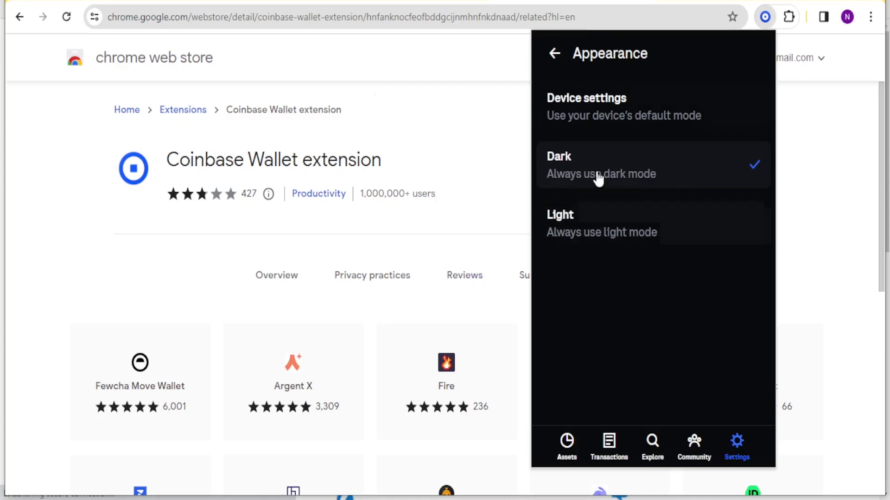
left_click(555, 53)
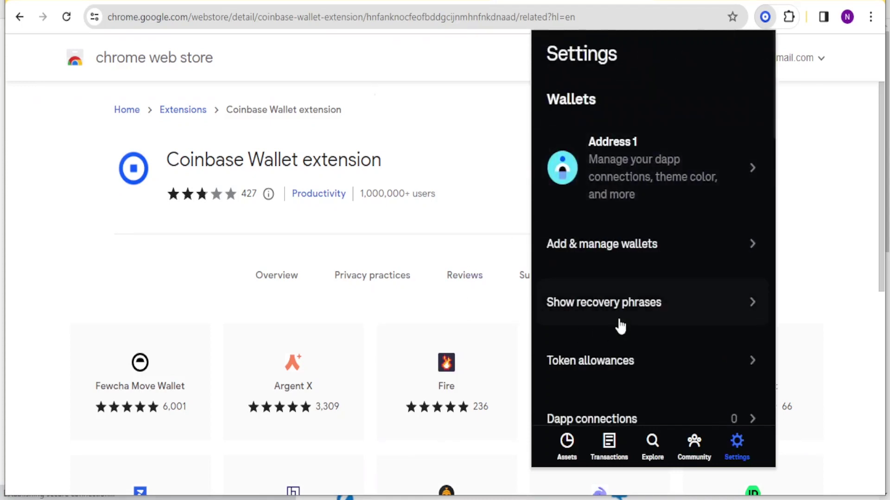
Review the Local currency options, leaving USD selected
scroll(620, 324, "down", 7)
scroll(619, 323, "down", 7)
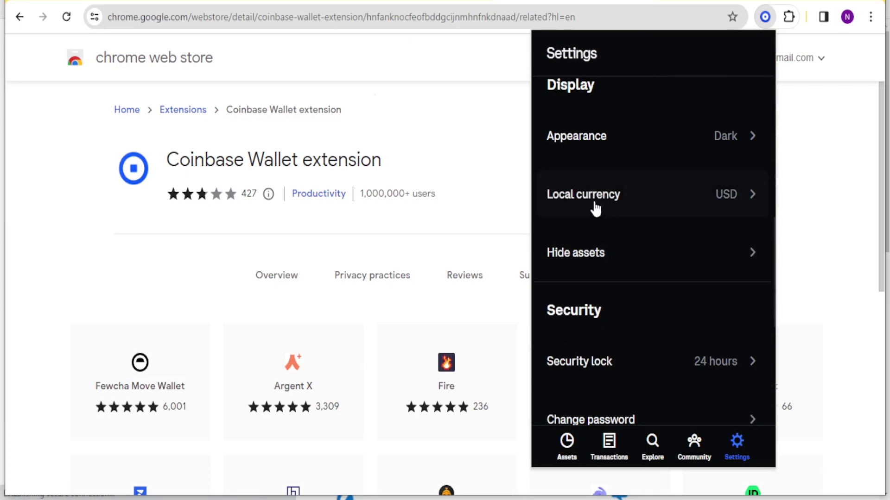
left_click(750, 195)
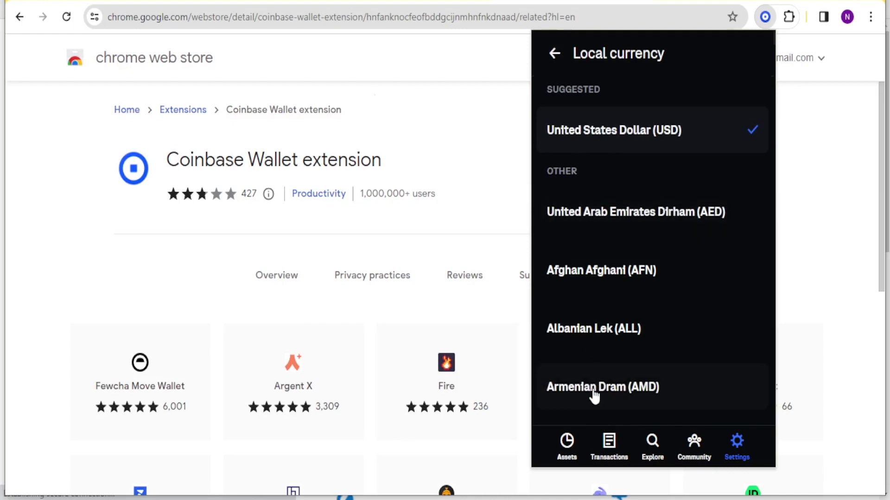
left_click(554, 54)
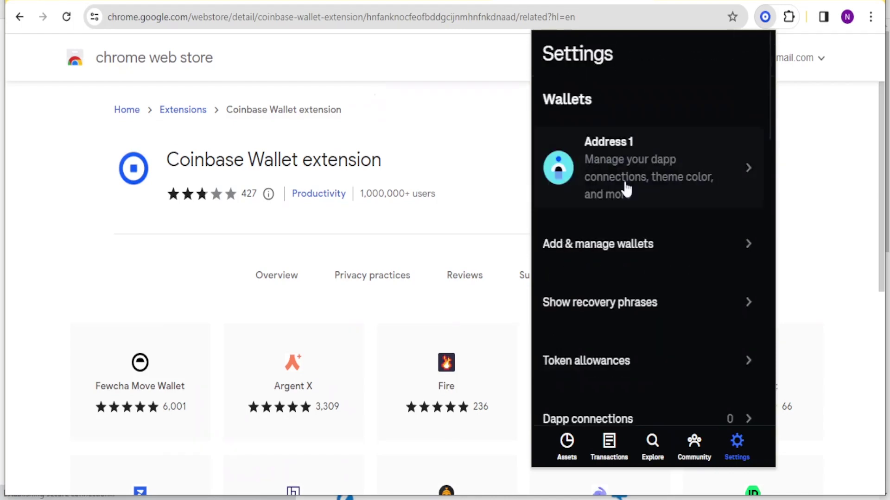
Scroll through the settings and open the Transactions tab
scroll(639, 316, "down", 5)
scroll(648, 324, "up", 2)
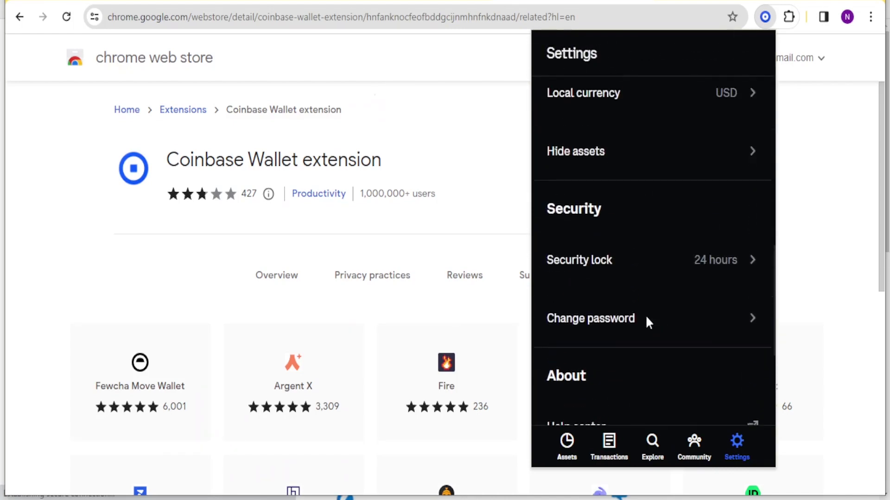
scroll(647, 323, "down", 1)
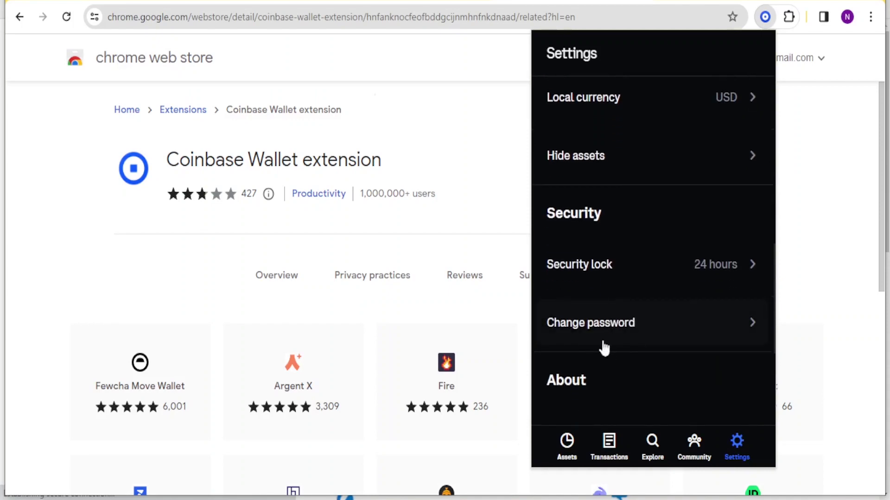
left_click(609, 452)
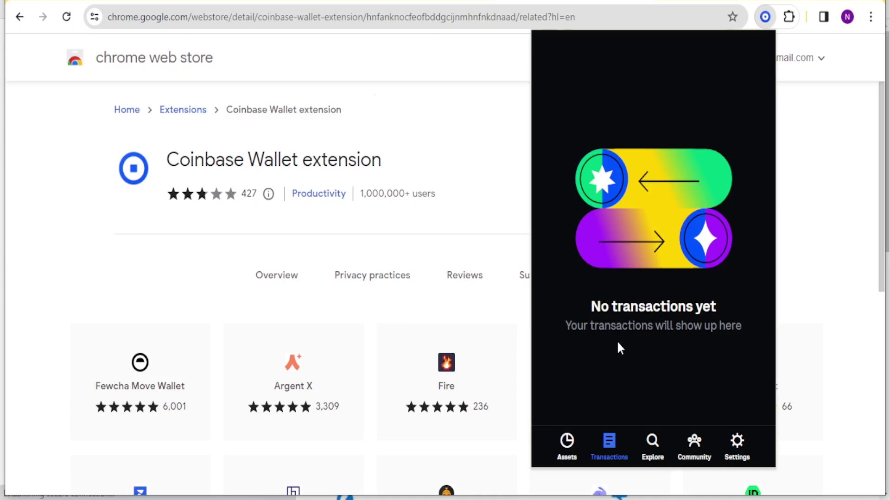
Leave the empty Transactions list and return to the Assets tab
left_click(568, 445)
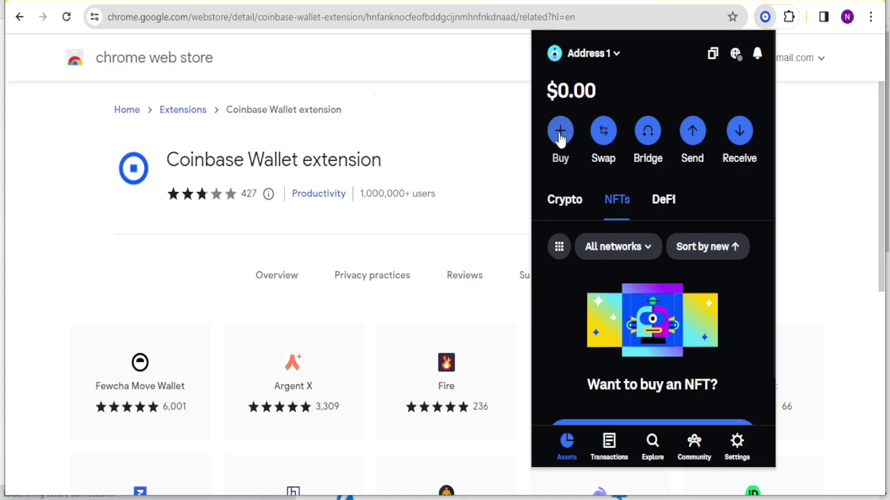
Switch to the Crypto view, look over the Add crypto options, and go back home
left_click(571, 202)
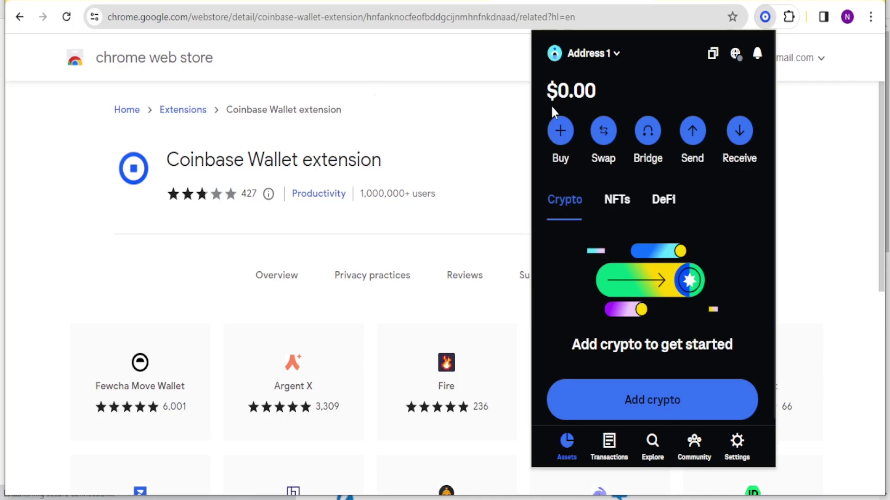
left_click(626, 399)
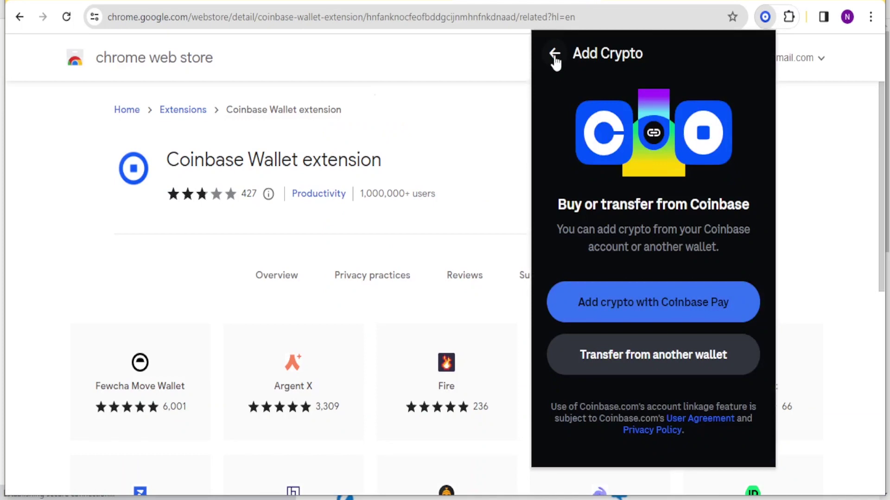
left_click(555, 54)
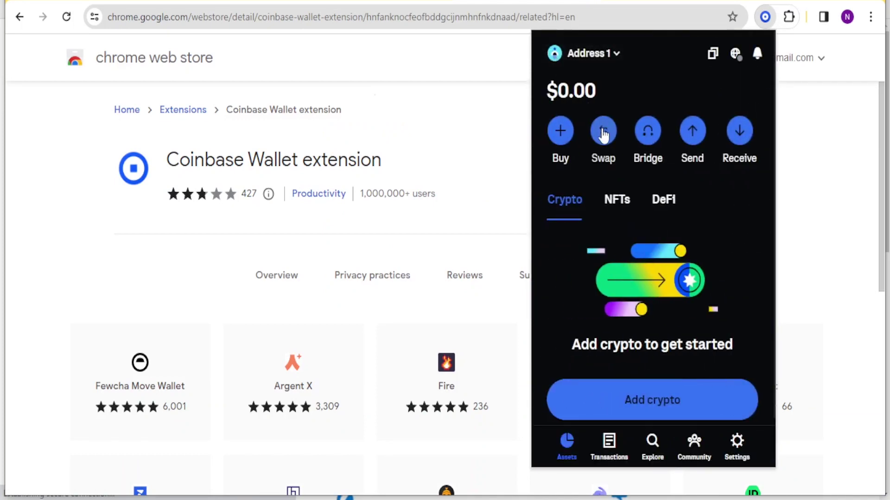
Show the transfer-from-another-wallet addresses and copy the Bitcoin receiving address
left_click(603, 134)
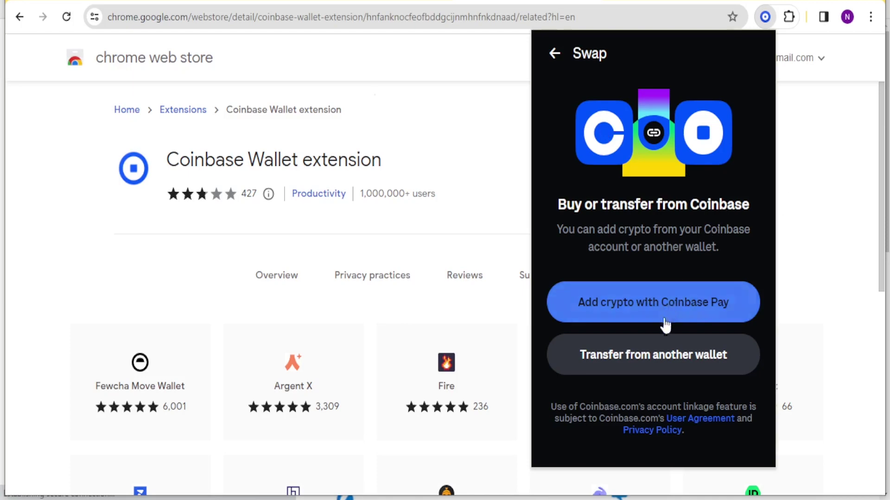
left_click(628, 369)
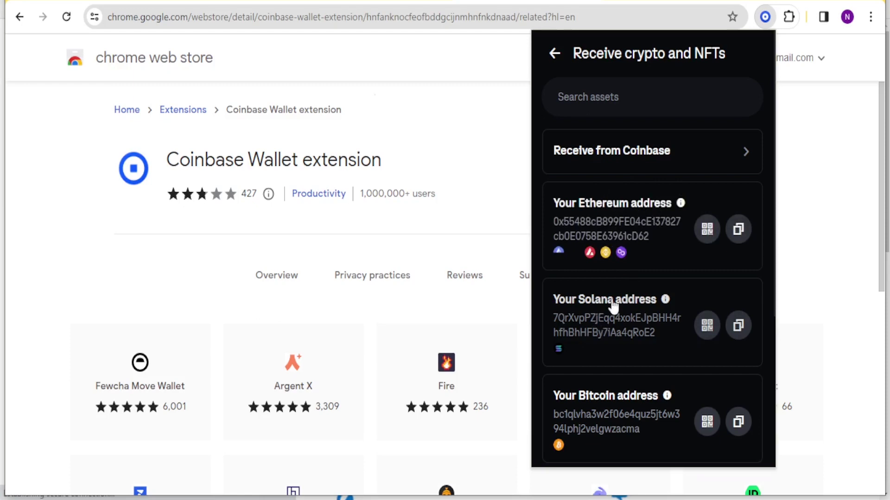
scroll(610, 403, "down", 3)
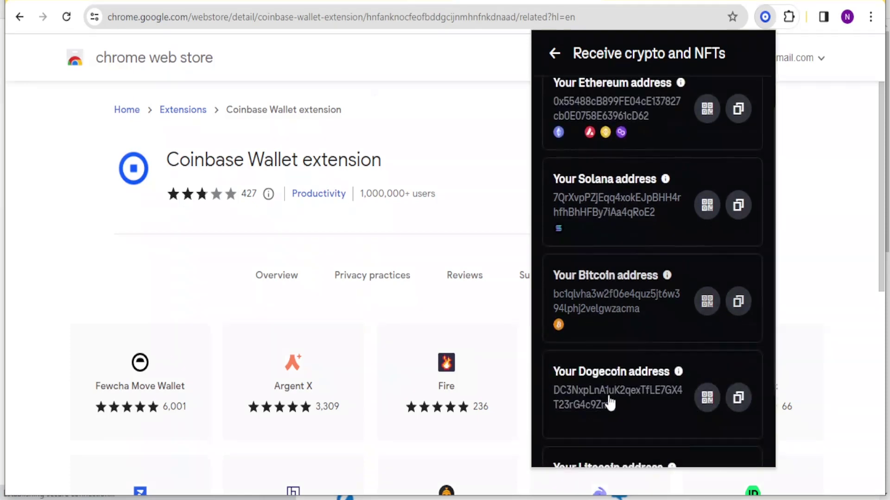
scroll(609, 403, "down", 3)
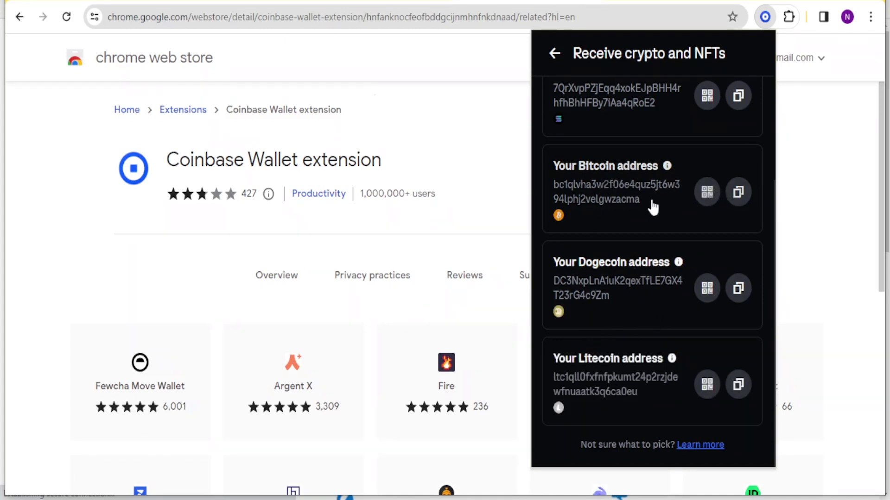
left_click(629, 176)
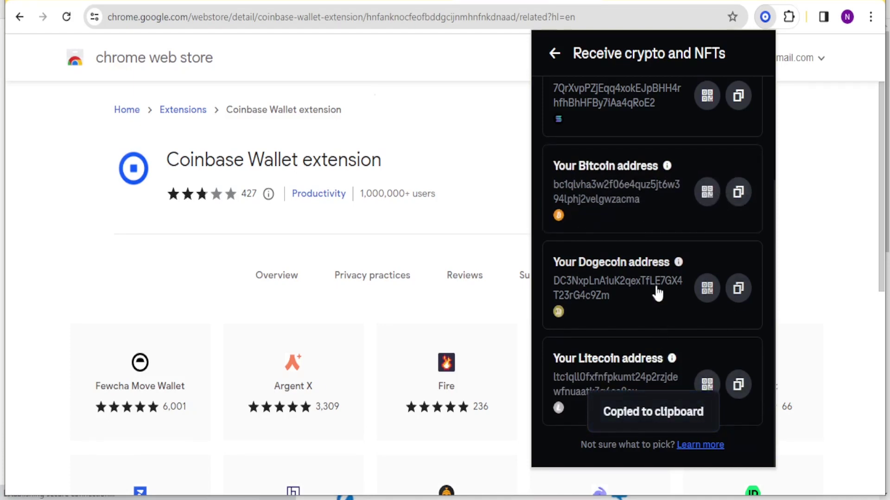
View the Bitcoin SegWit QR code, close it, and reopen Add Crypto
left_click(706, 193)
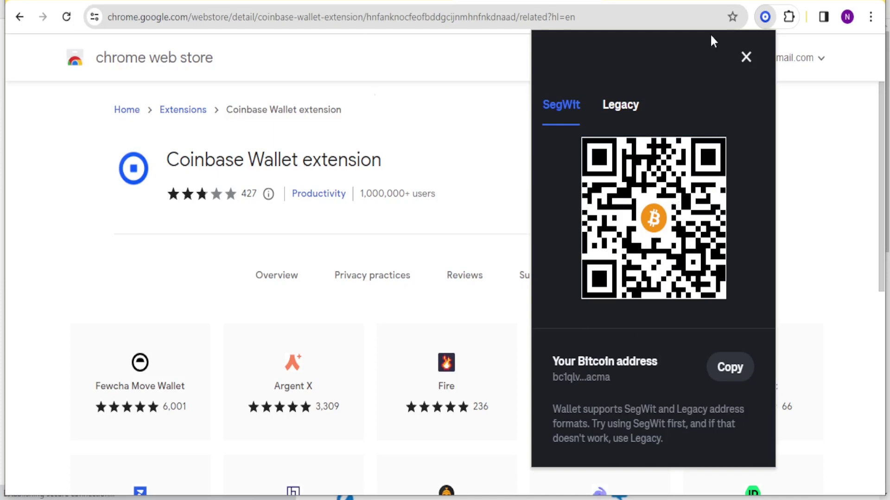
left_click(744, 58)
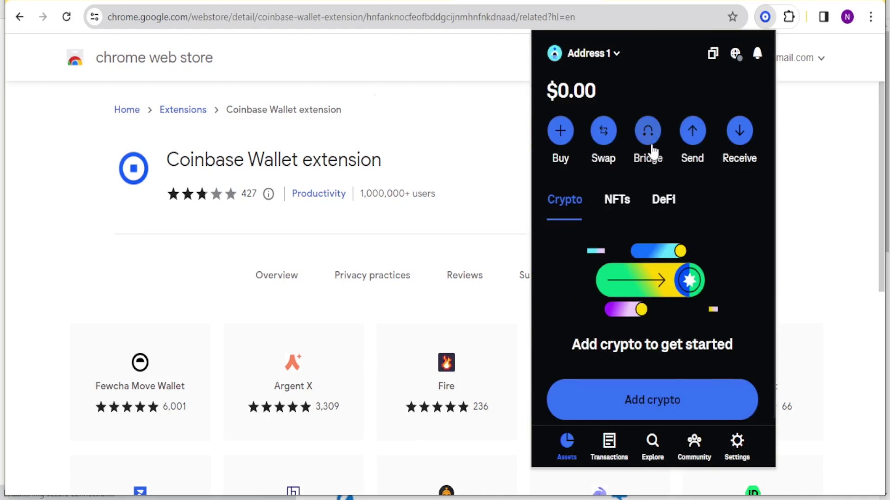
left_click(649, 137)
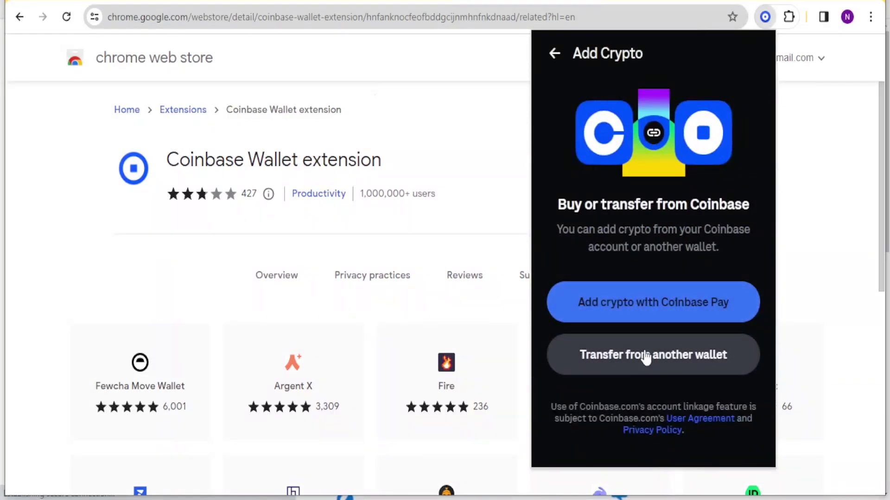
From the wallet home, go to Send's Transfer from another wallet and copy a receiving address
left_click(554, 54)
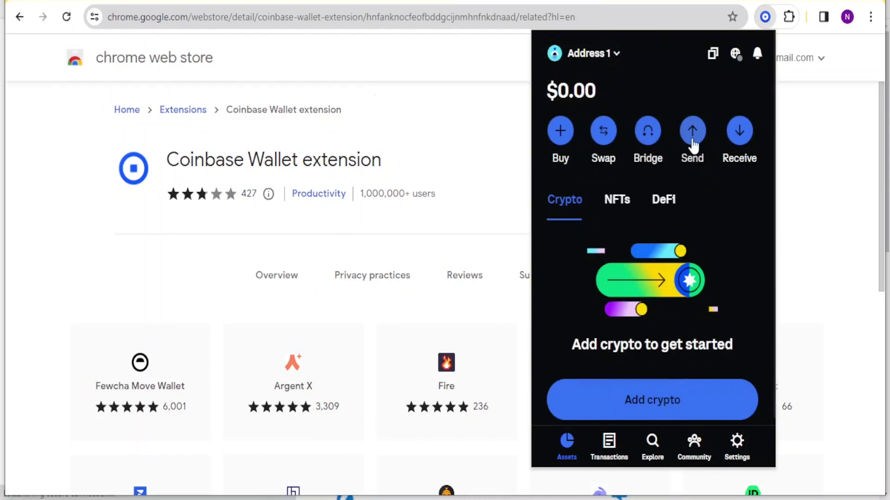
left_click(692, 134)
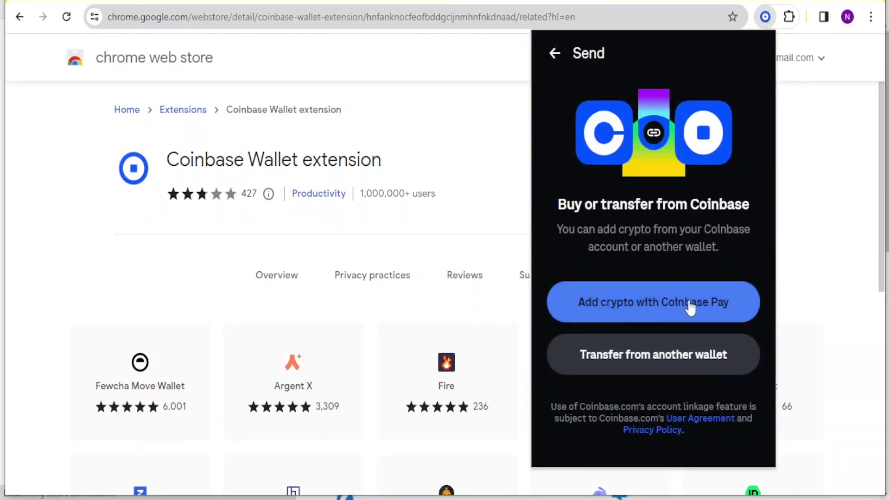
left_click(660, 358)
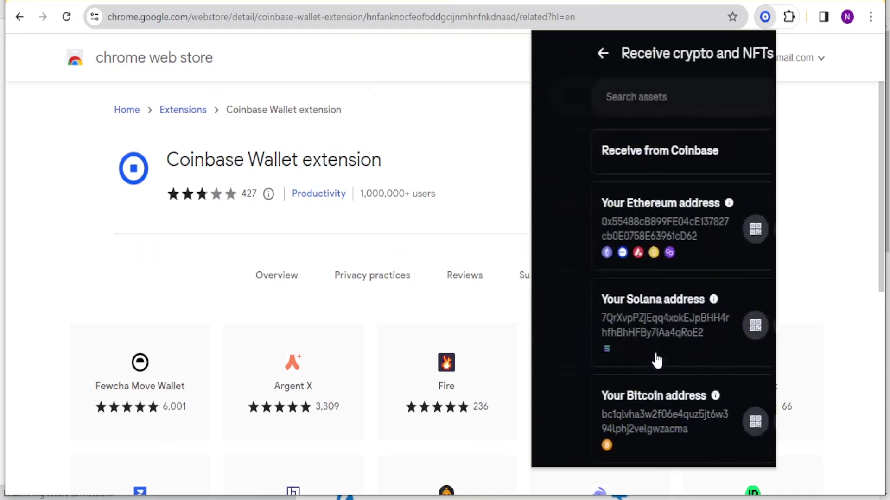
left_click(625, 209)
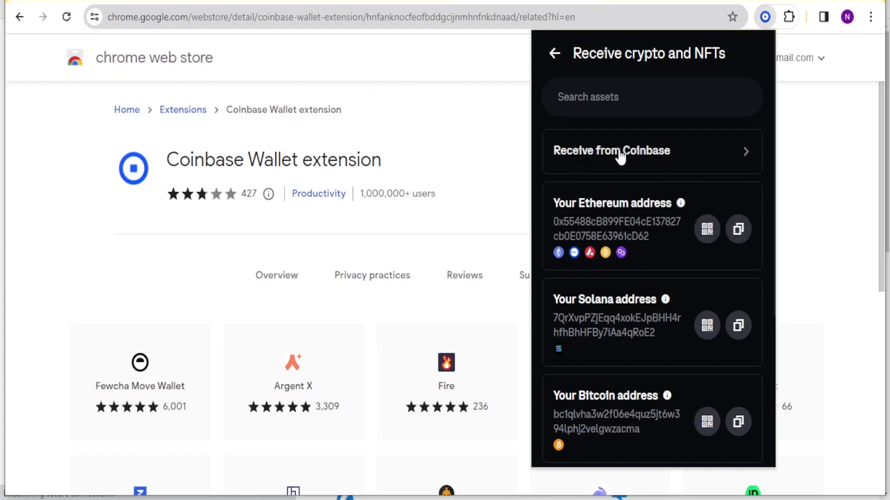
Search the receivable assets for 'ethe' and show Ethereum's receiving address QR code
left_click(747, 153)
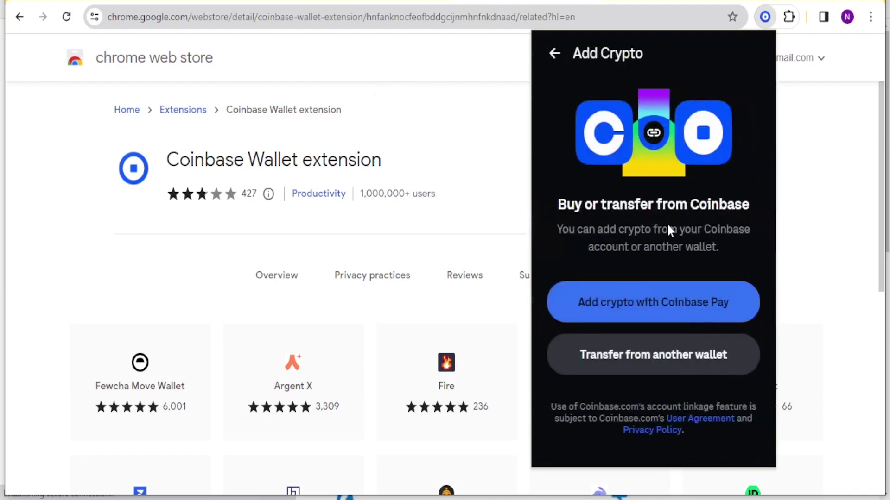
left_click(621, 348)
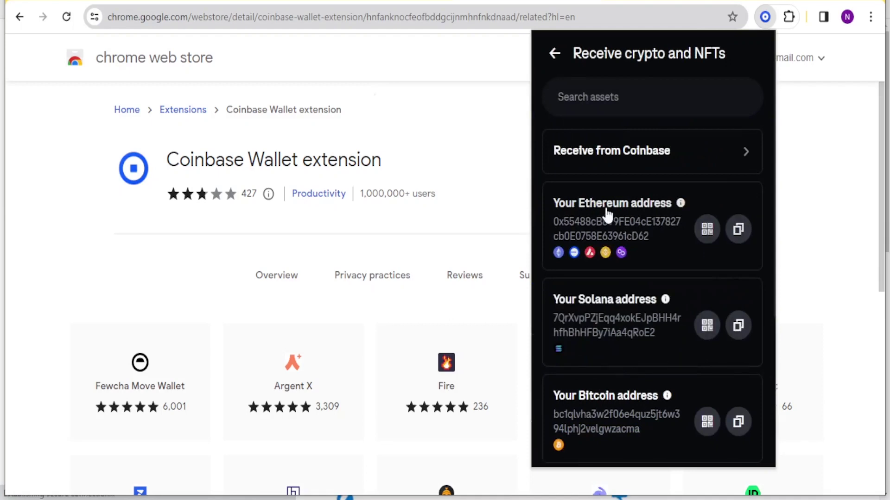
left_click(588, 99)
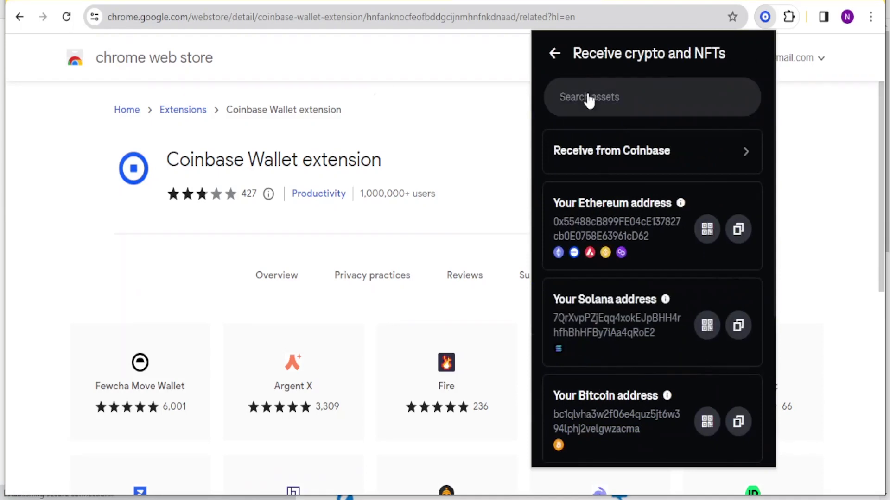
left_click(589, 96)
type("eth")
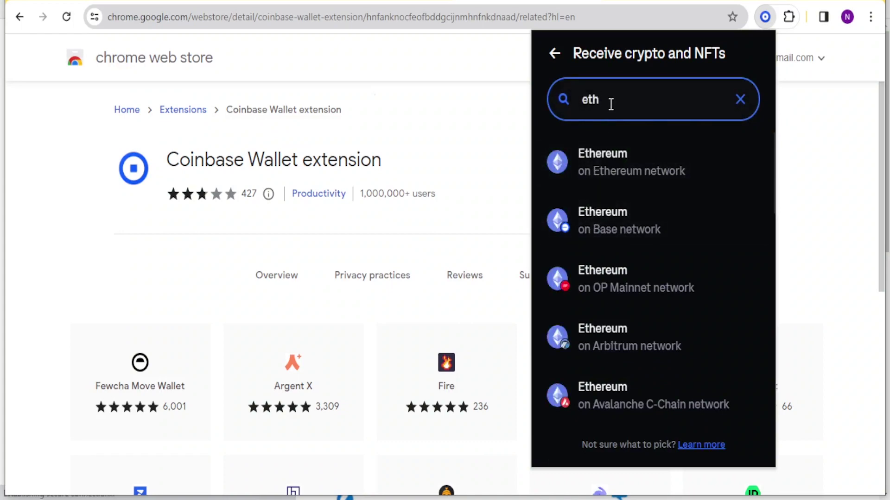
type("e")
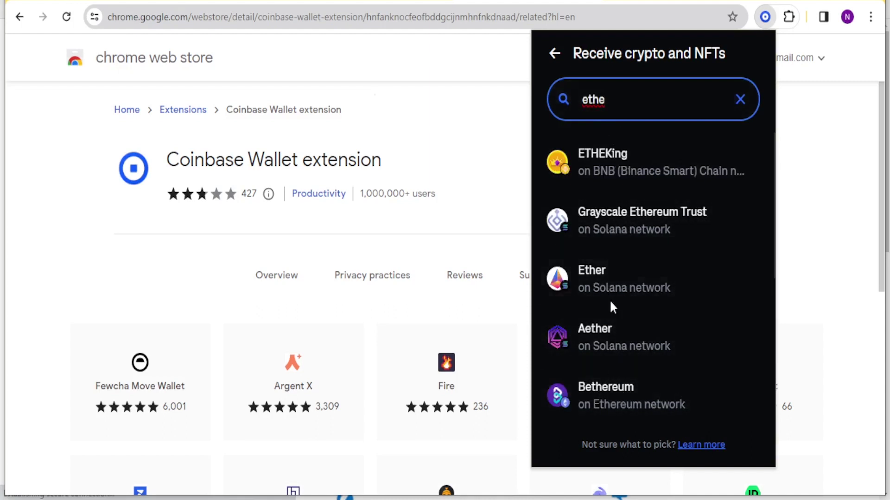
left_click(605, 162)
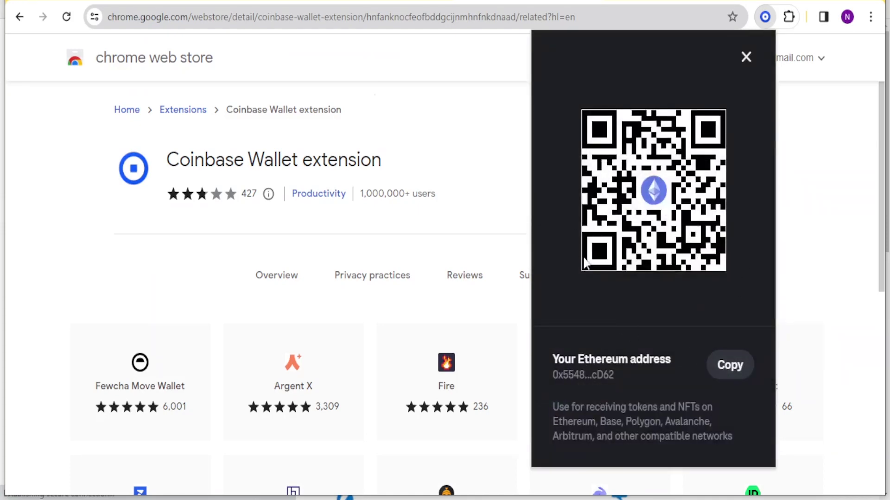
Close the QR code, return to the wallet home and open the wallets list
left_click(745, 56)
left_click(743, 53)
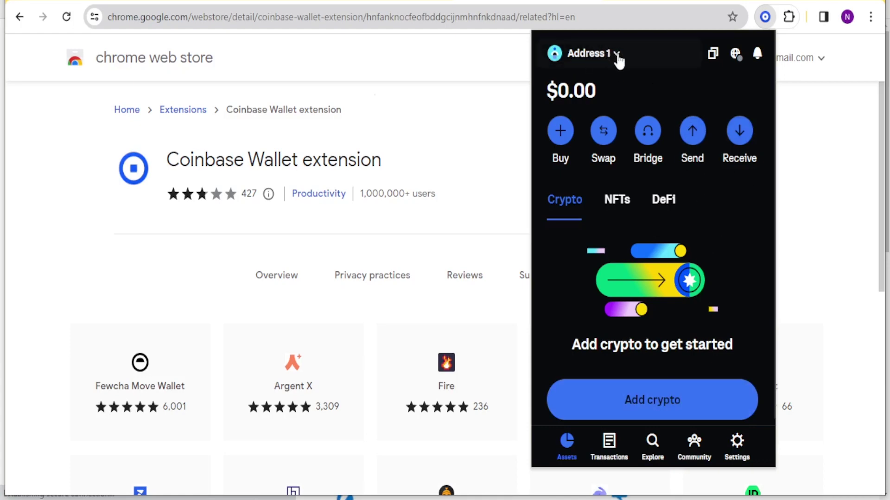
left_click(618, 56)
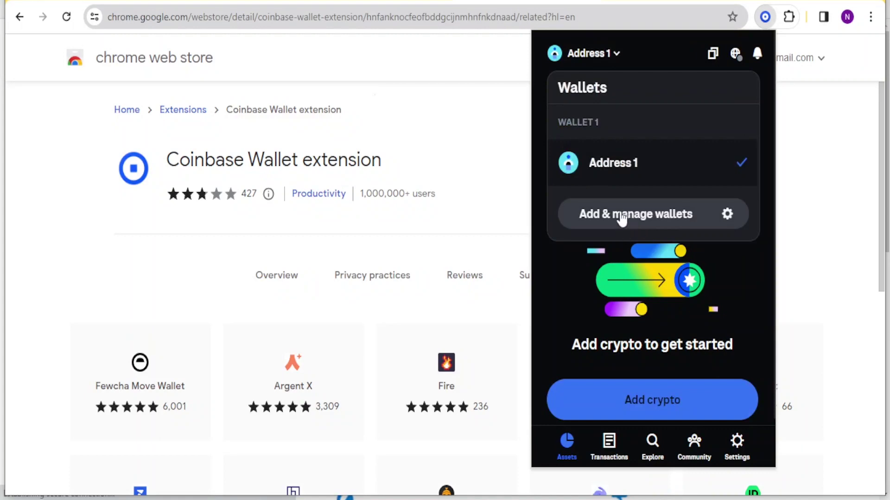
Open Add & manage wallets and scroll down through the Settings list
left_click(648, 221)
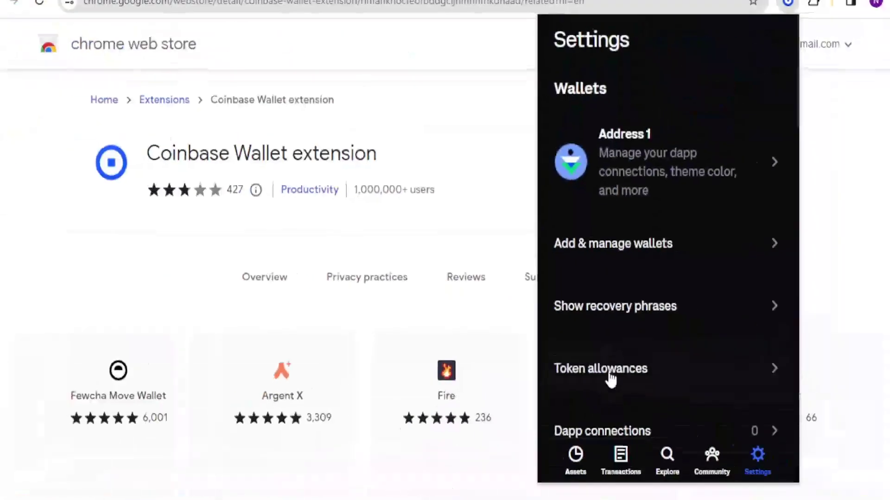
scroll(609, 383, "down", 1)
scroll(608, 381, "down", 5)
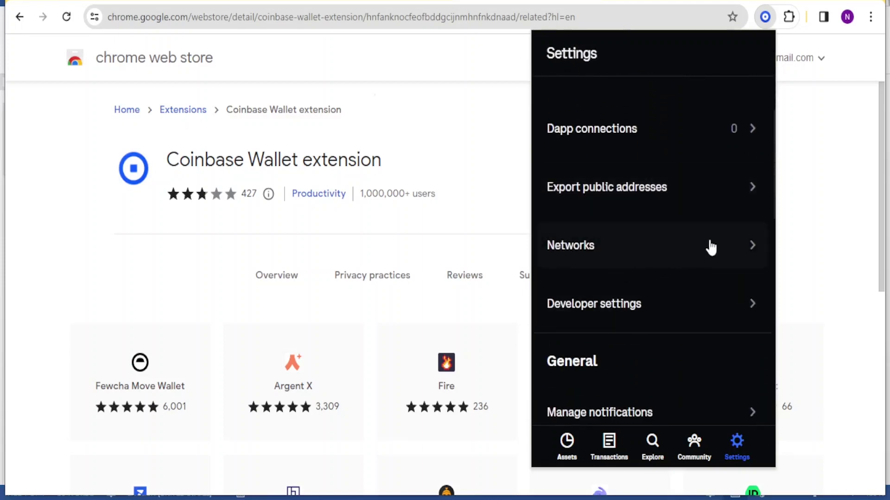
Open Ethereum's settings under Networks, check the Block Explorer URL, and save without changes
left_click(740, 244)
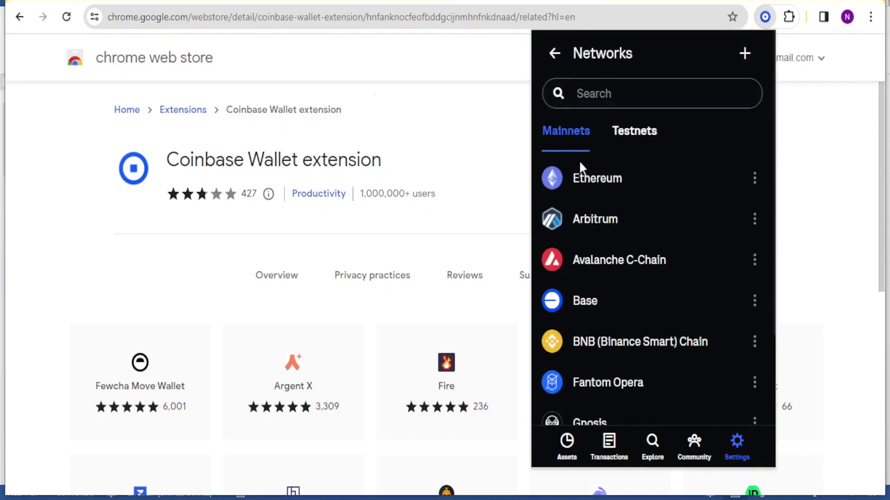
left_click(754, 179)
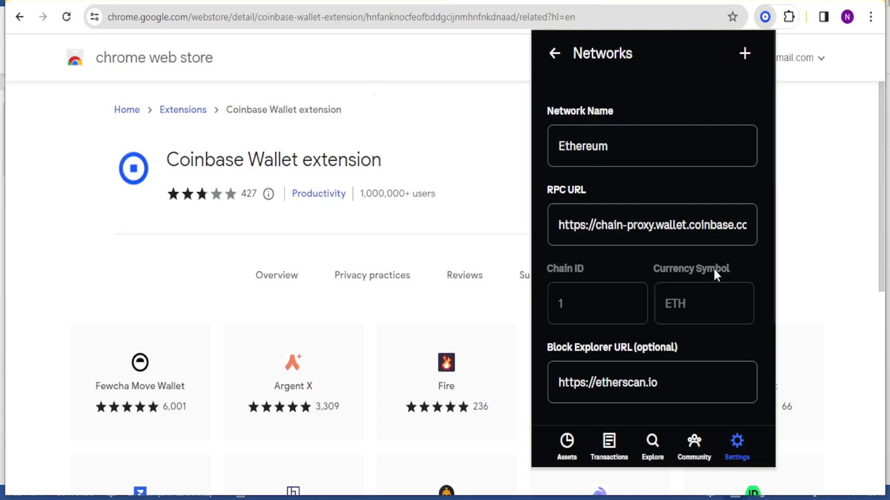
scroll(714, 268, "down", 3)
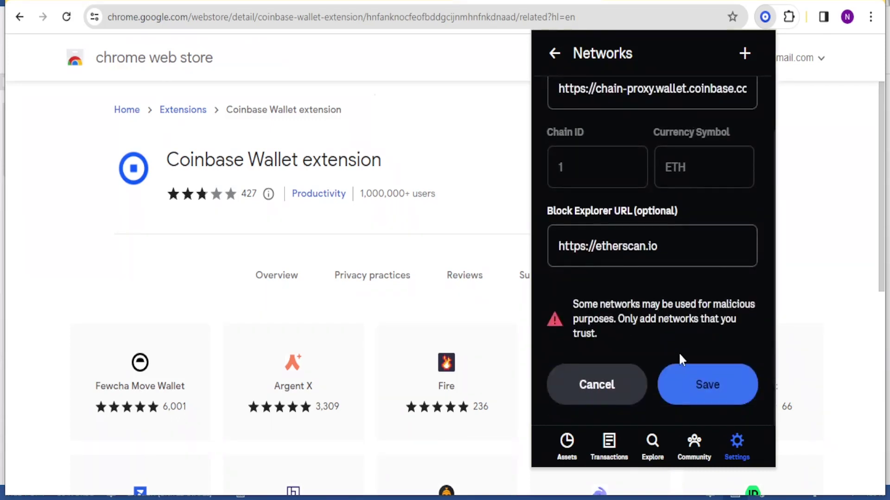
left_click(662, 247)
left_click(688, 384)
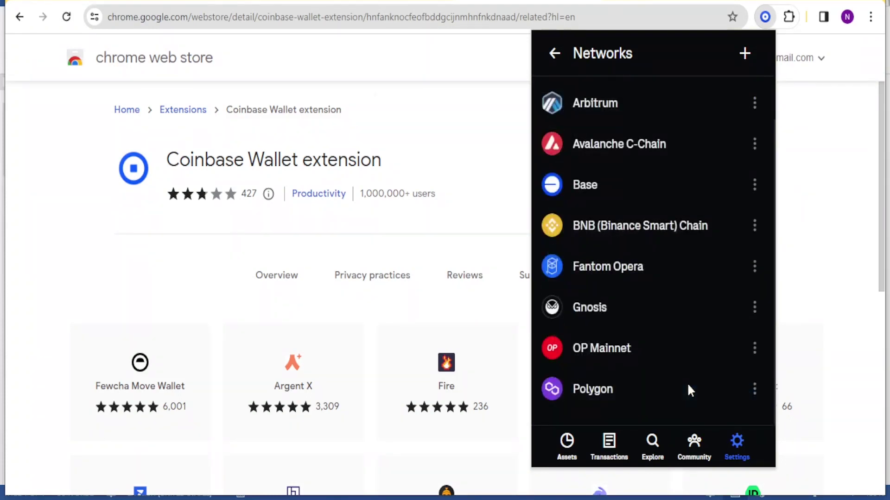
Go back and open the Community page with suggested profiles
left_click(556, 56)
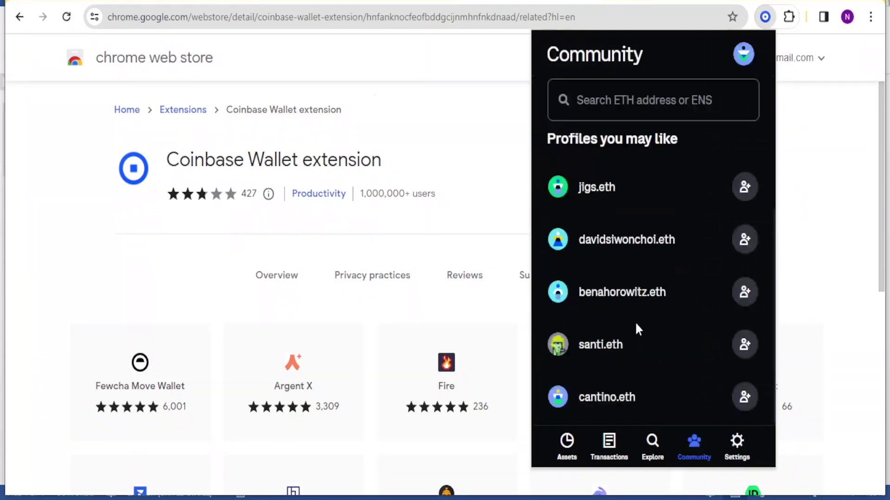